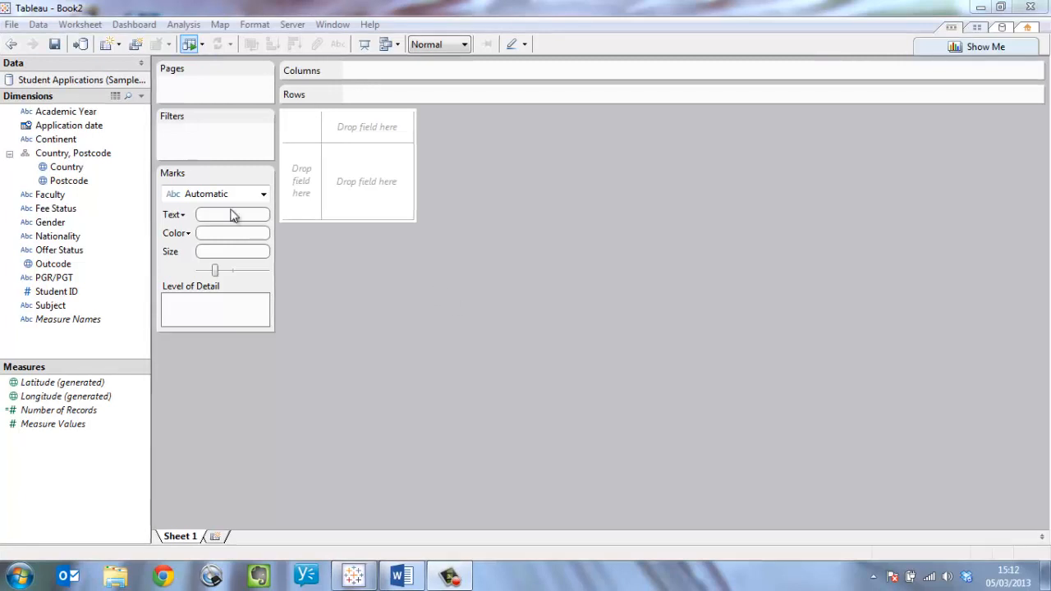
Plot the Country field as points on a world map.
{"action": "left_click", "coordinate": [57, 167]}
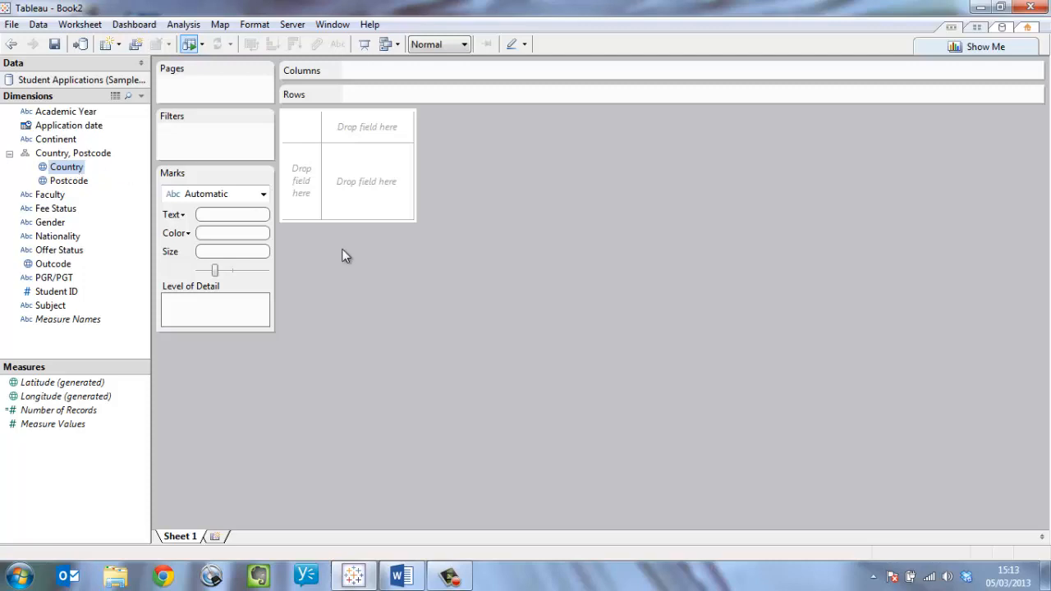
{"action": "double_click", "coordinate": [66, 168]}
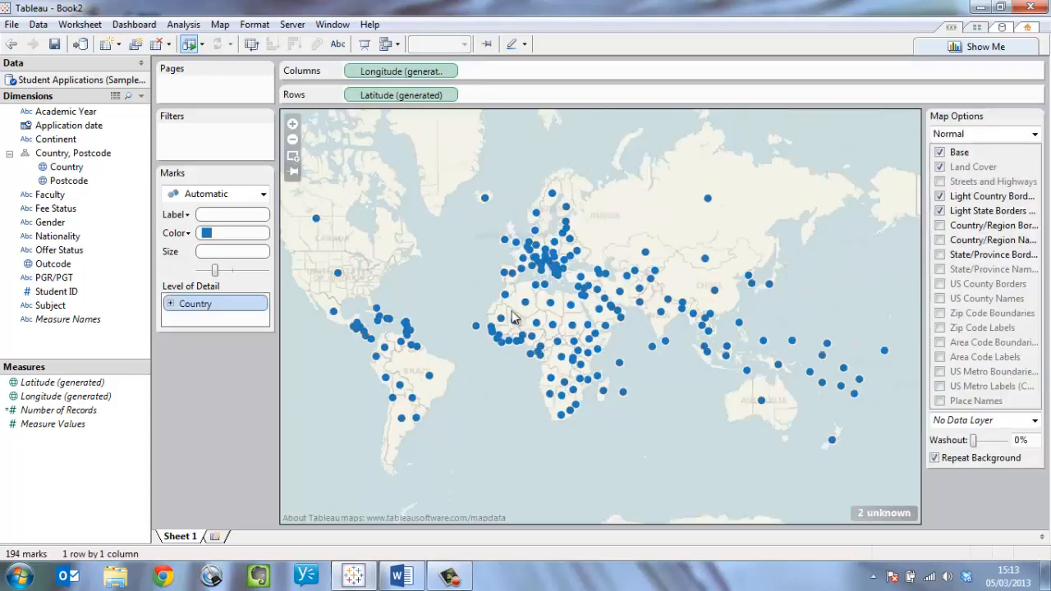
{"action": "left_click", "coordinate": [292, 156]}
{"action": "left_click_drag", "start_coordinate": [468, 187], "coordinate": [606, 294]}
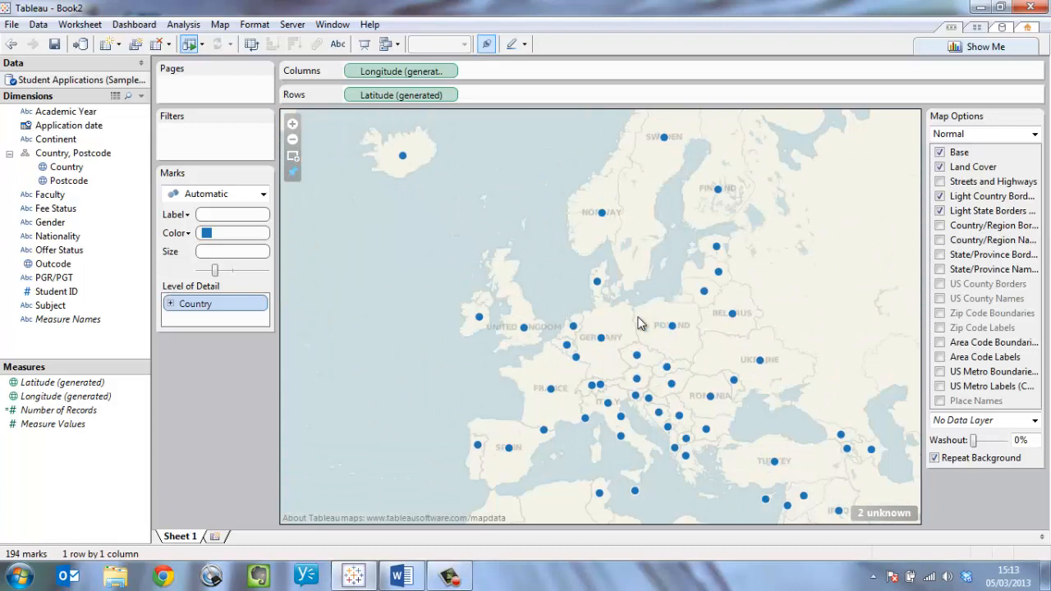
{"action": "left_click_drag", "start_coordinate": [699, 307], "coordinate": [504, 279]}
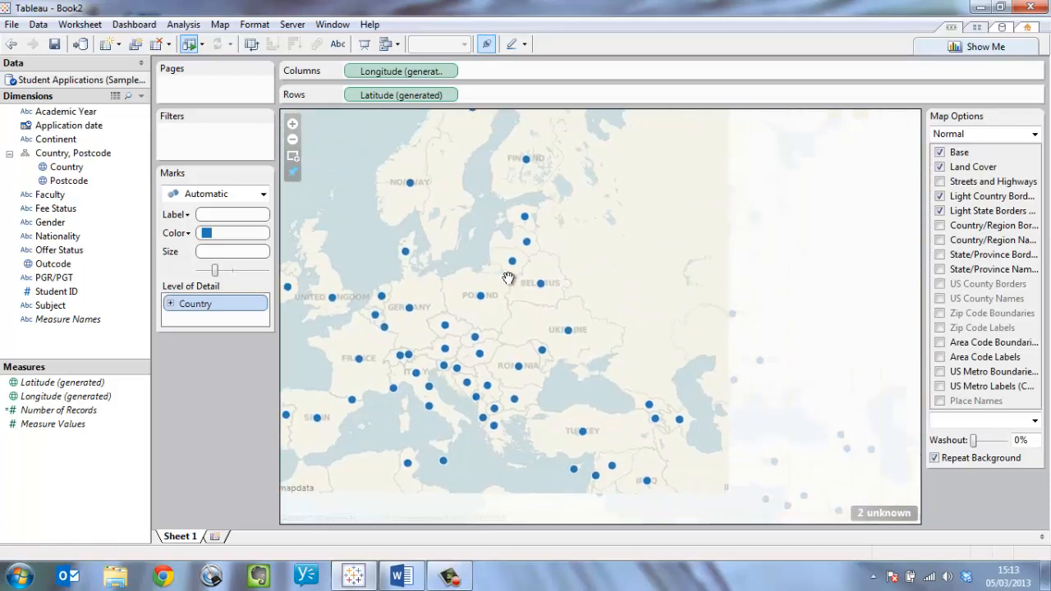
{"action": "left_click", "coordinate": [292, 173]}
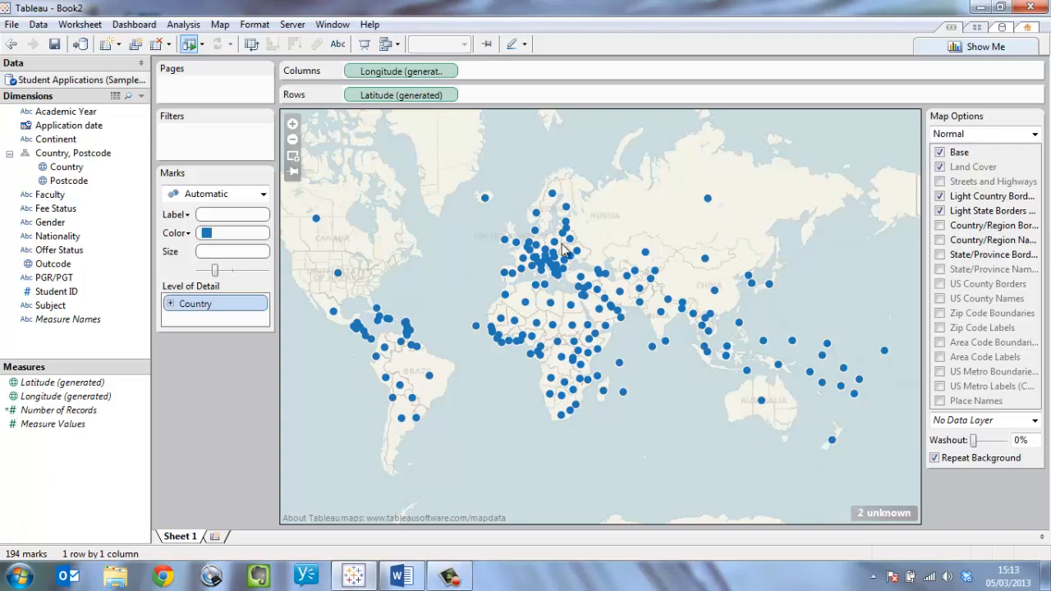
Size the country marks by Number of Records and enlarge the circles overall.
{"action": "left_click", "coordinate": [49, 411]}
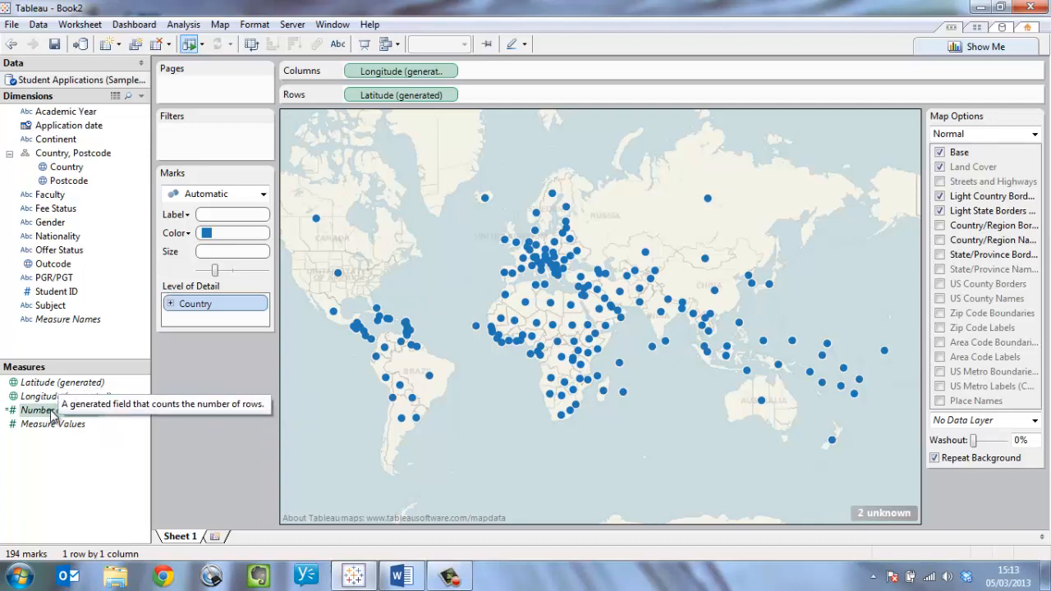
{"action": "left_click_drag", "start_coordinate": [54, 411], "coordinate": [232, 259]}
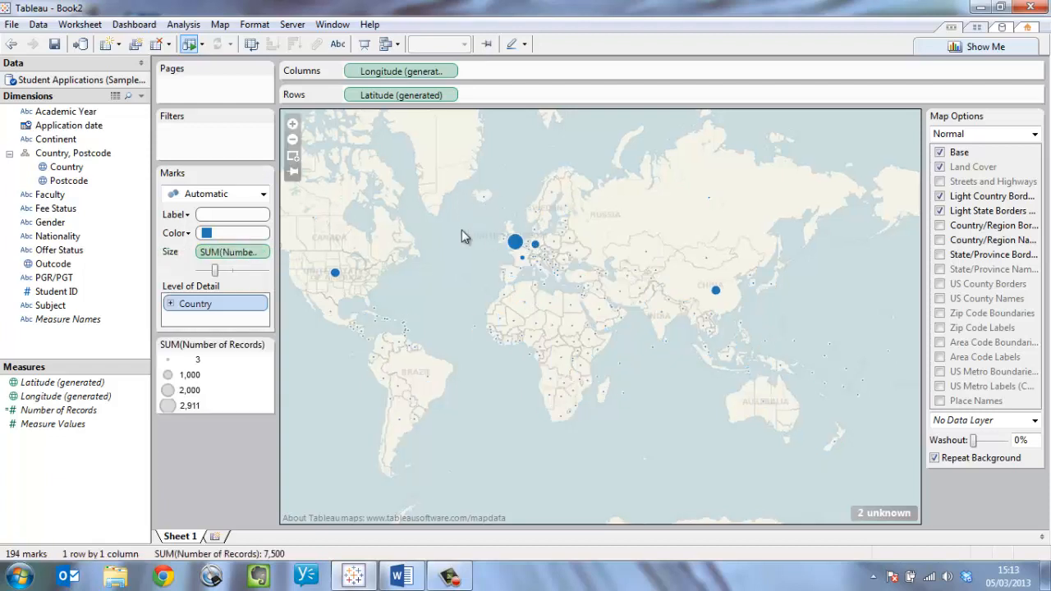
{"action": "mouse_move", "coordinate": [334, 271]}
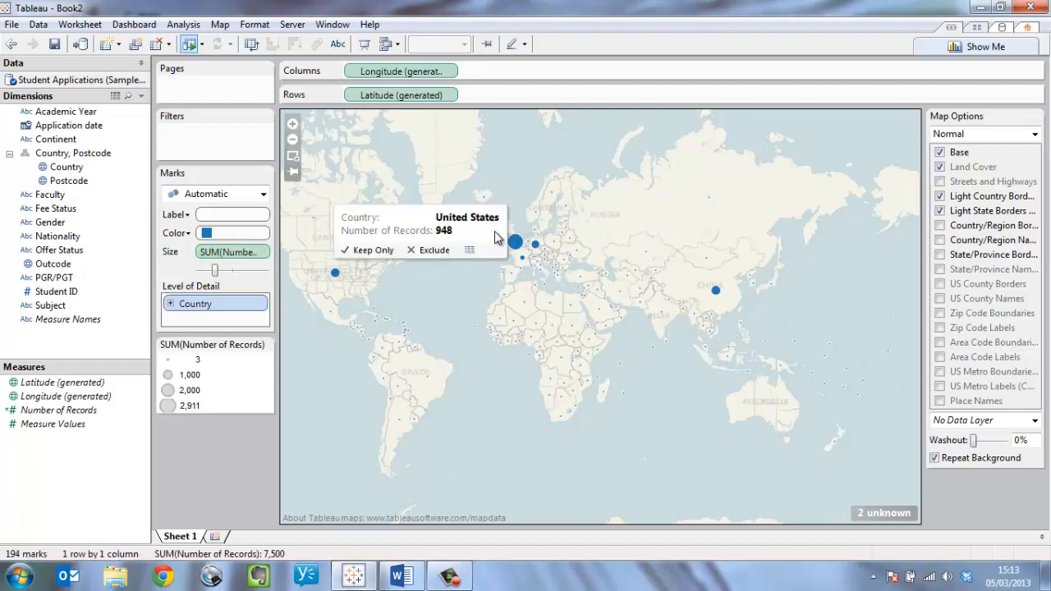
{"action": "mouse_move", "coordinate": [516, 244]}
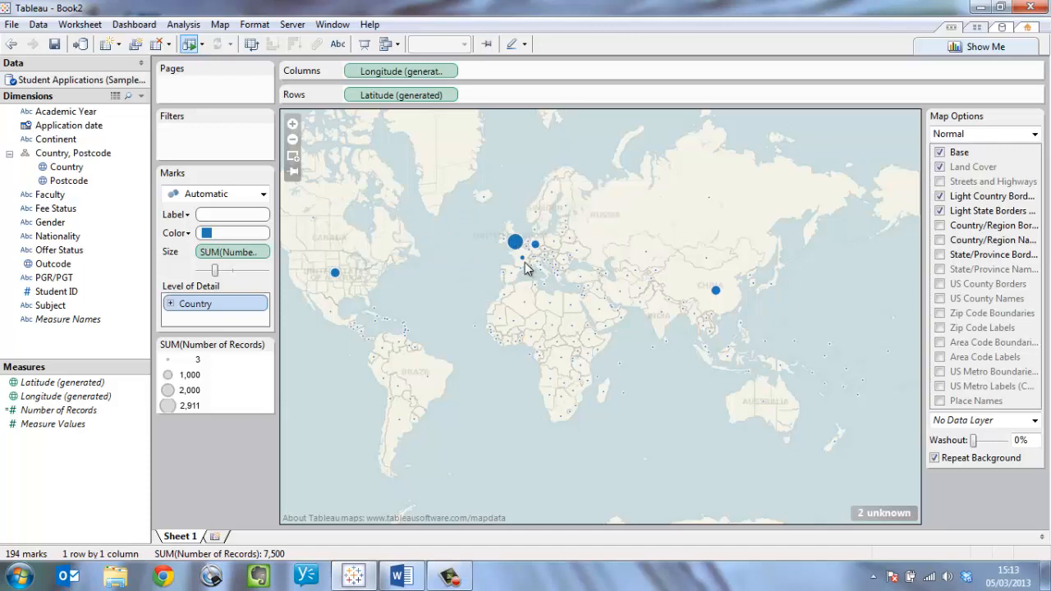
{"action": "mouse_move", "coordinate": [717, 293]}
{"action": "left_click_drag", "start_coordinate": [215, 272], "coordinate": [241, 274]}
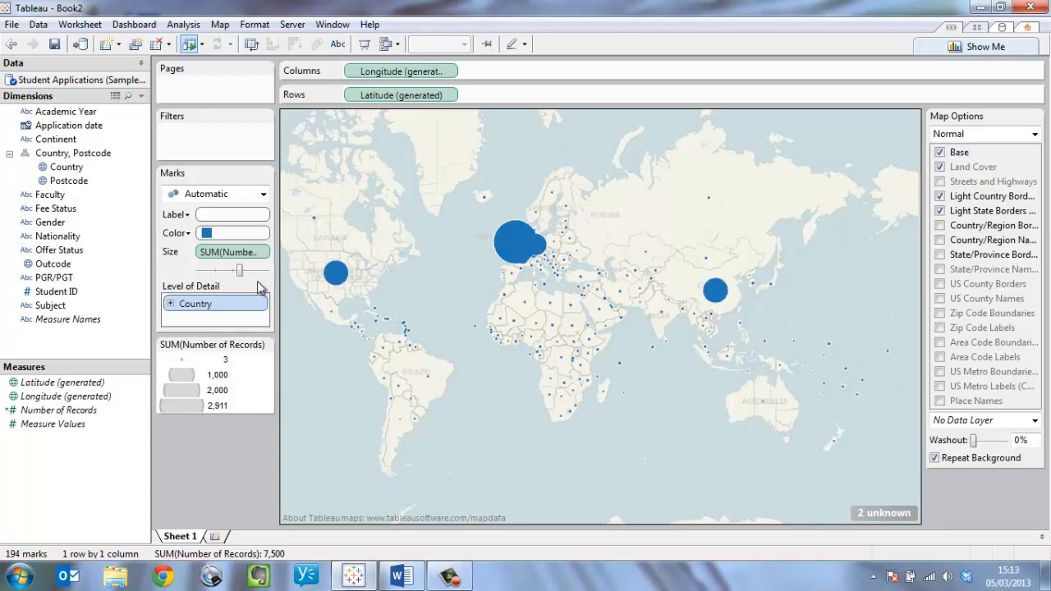
Exclude the United States, the United Kingdom, Germany, China and France from the map.
{"action": "left_click", "coordinate": [339, 276]}
{"action": "left_click", "coordinate": [539, 248], "text": "ctrl"}
{"action": "left_click", "coordinate": [542, 248], "text": "ctrl"}
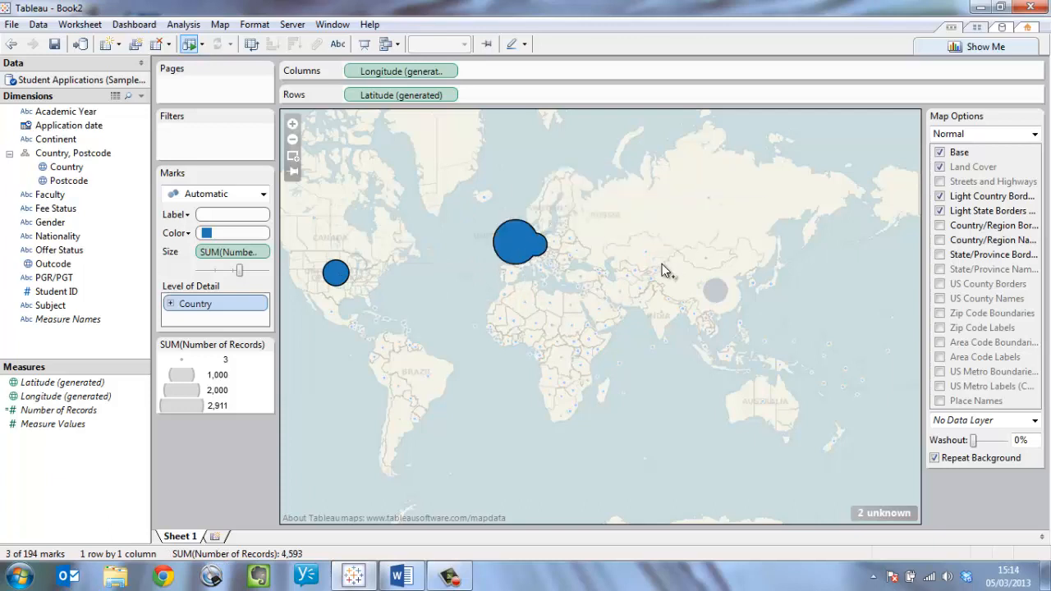
{"action": "left_click", "coordinate": [716, 291], "text": "ctrl"}
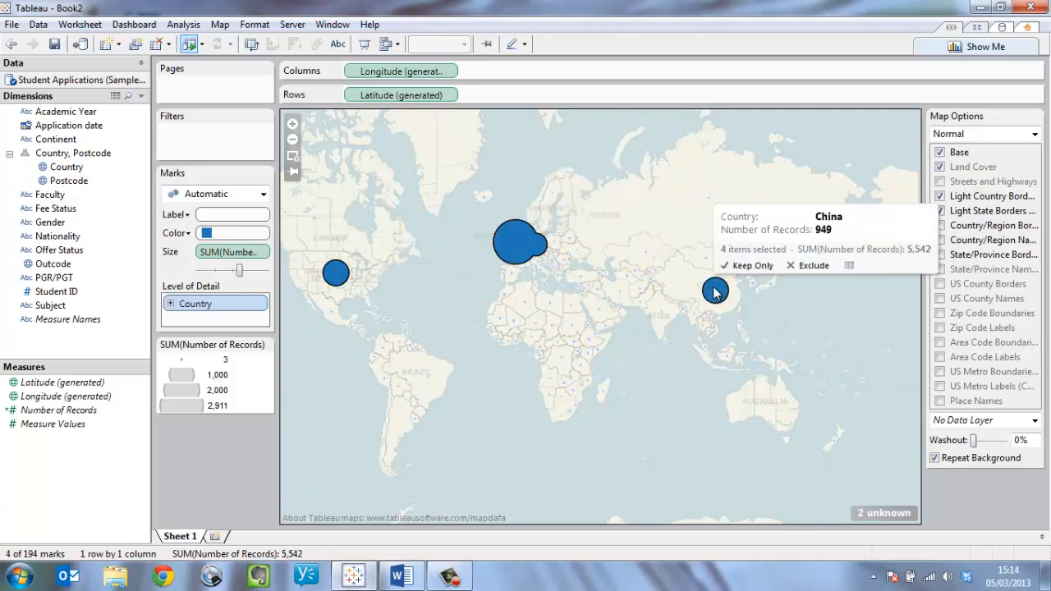
{"action": "left_click", "coordinate": [813, 265]}
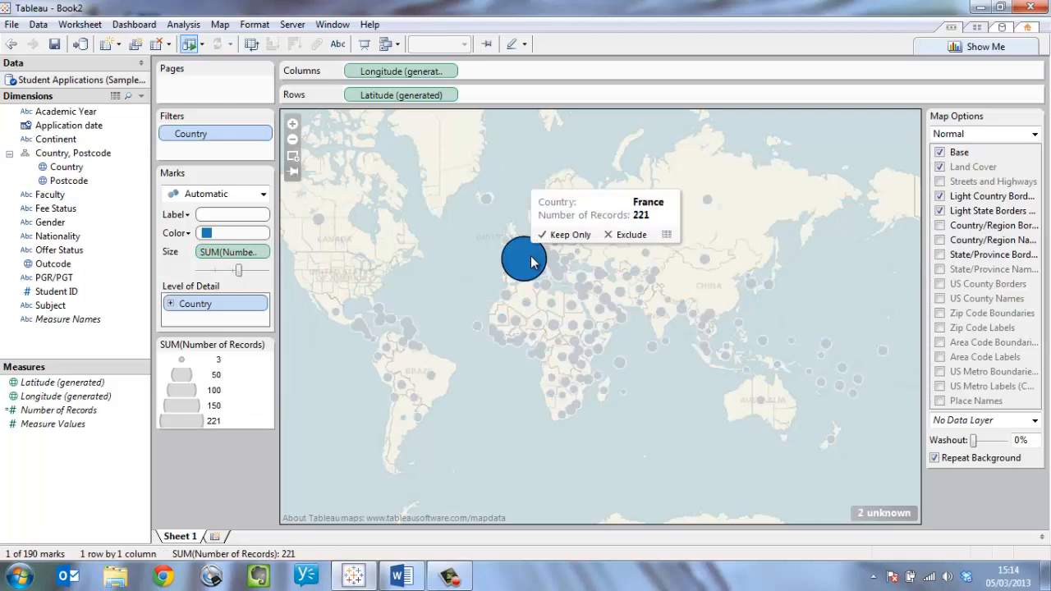
{"action": "left_click", "coordinate": [624, 236]}
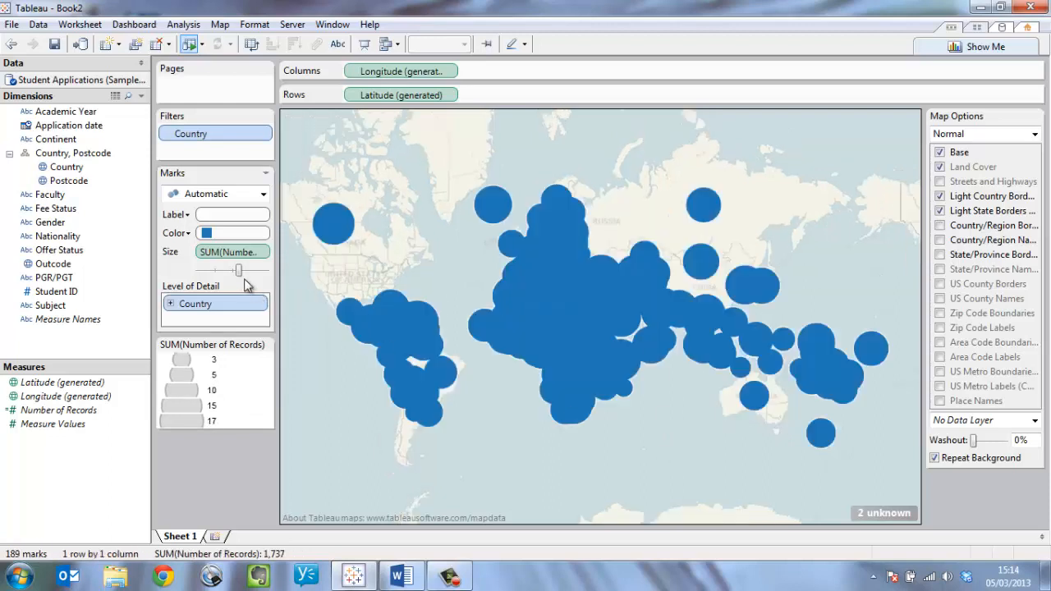
Set the country circles to a medium mark size, about the middle of its range, for viewing Europe.
{"action": "left_click_drag", "start_coordinate": [238, 270], "coordinate": [214, 270]}
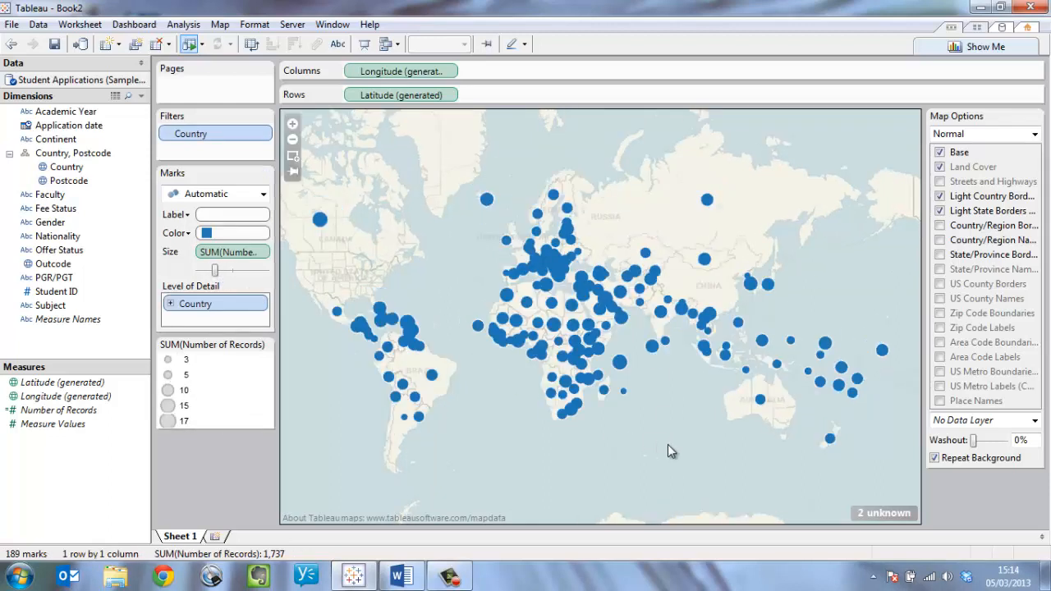
{"action": "left_click", "coordinate": [293, 155]}
{"action": "left_click_drag", "start_coordinate": [463, 183], "coordinate": [615, 288]}
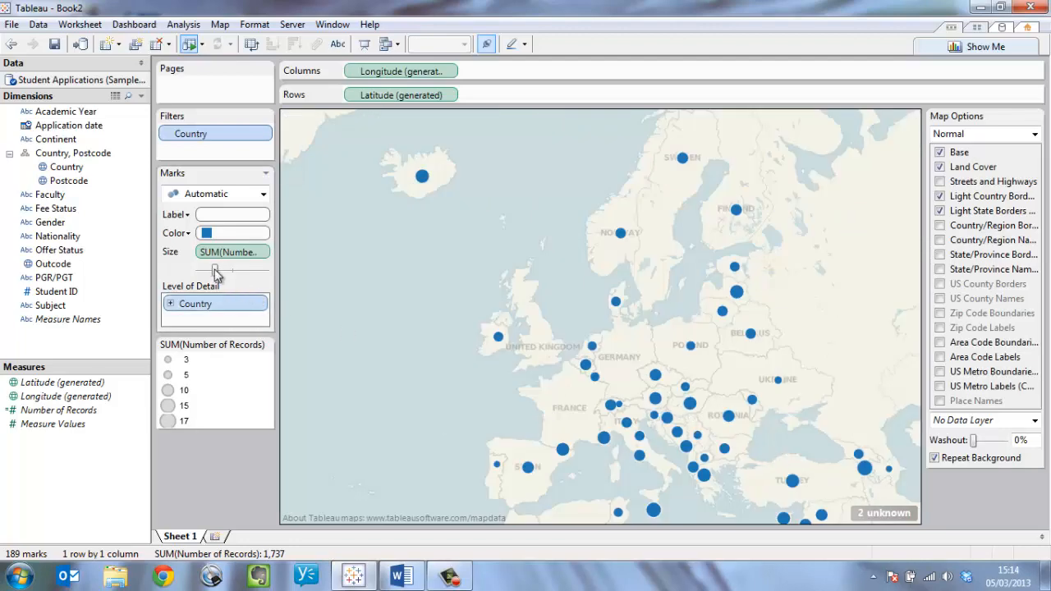
{"action": "left_click_drag", "start_coordinate": [215, 271], "coordinate": [231, 276]}
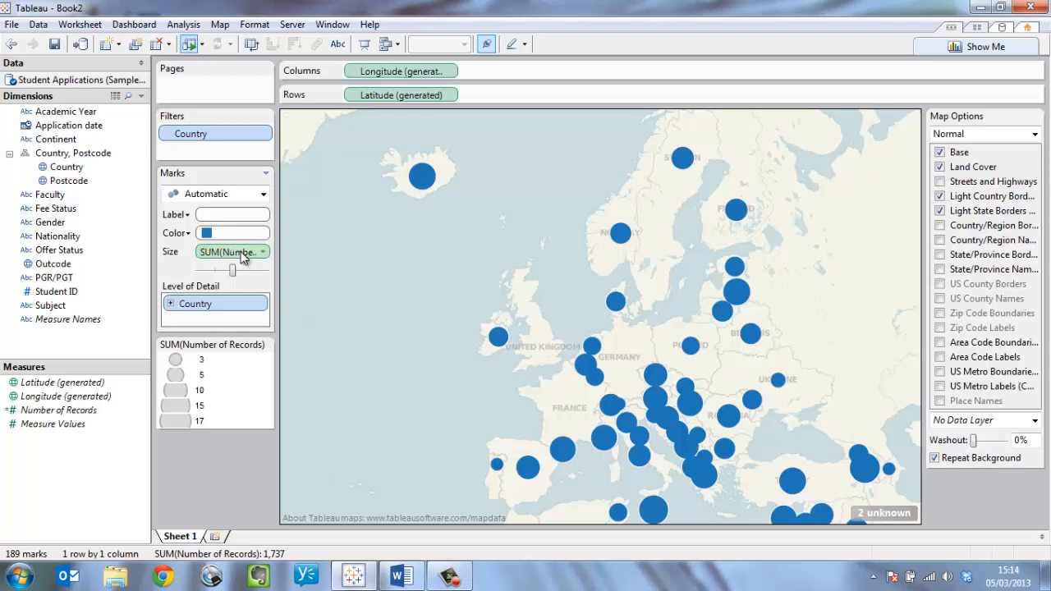
Move Number of Records from size to color so the countries are shaded by record count.
{"action": "left_click_drag", "start_coordinate": [243, 254], "coordinate": [237, 237]}
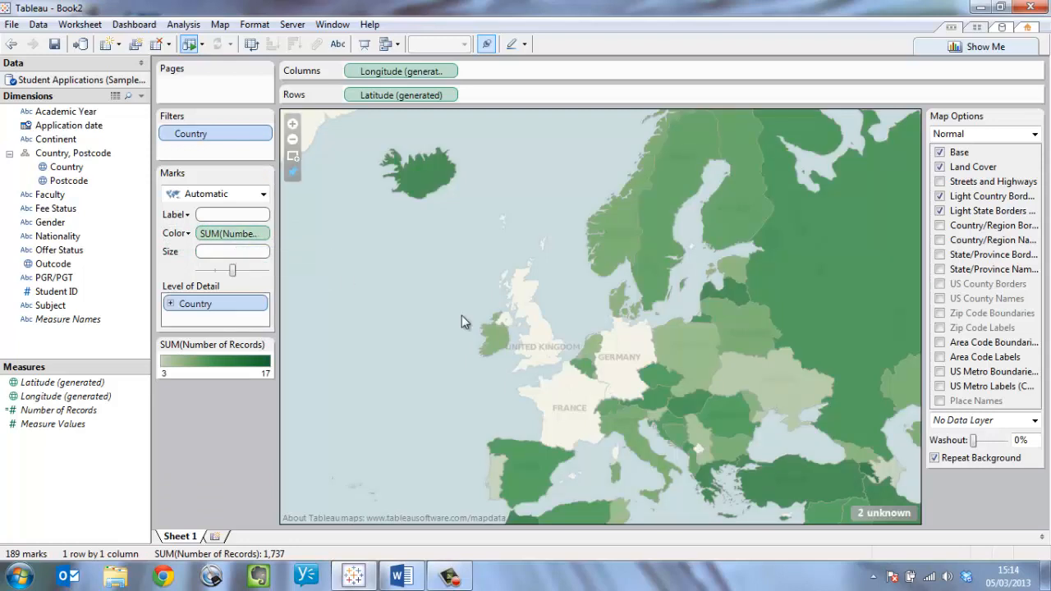
{"action": "left_click", "coordinate": [292, 173]}
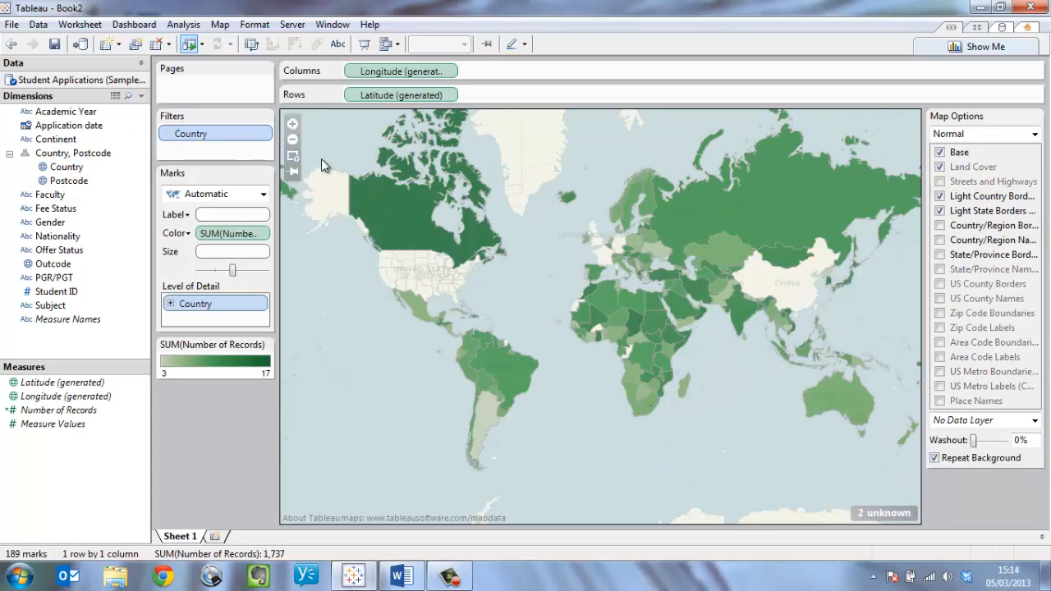
{"action": "left_click", "coordinate": [292, 156]}
{"action": "left_click_drag", "start_coordinate": [552, 268], "coordinate": [731, 434]}
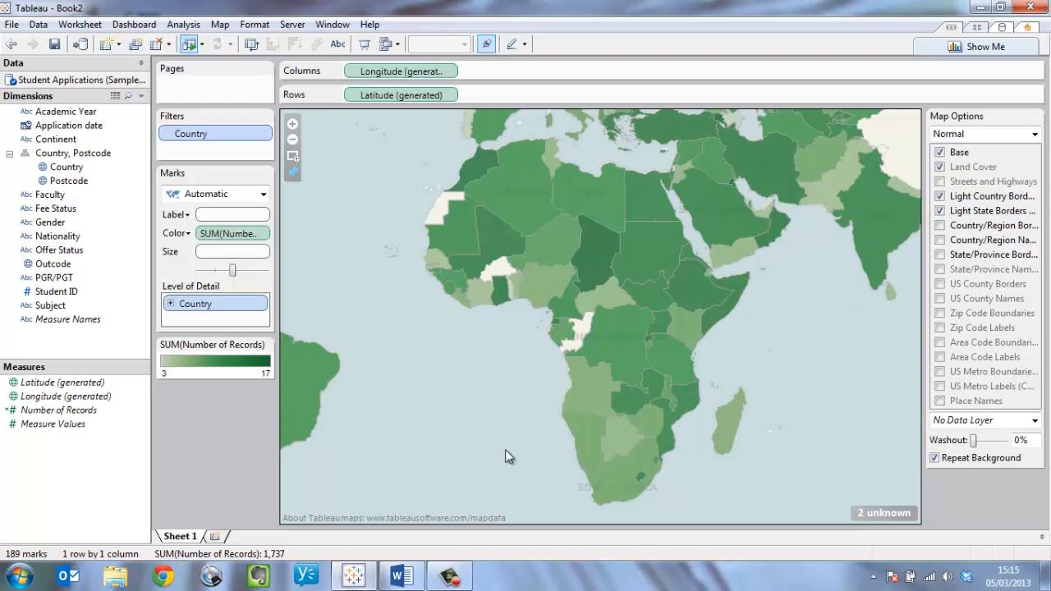
Add a new worksheet to the workbook.
{"action": "left_click", "coordinate": [218, 537]}
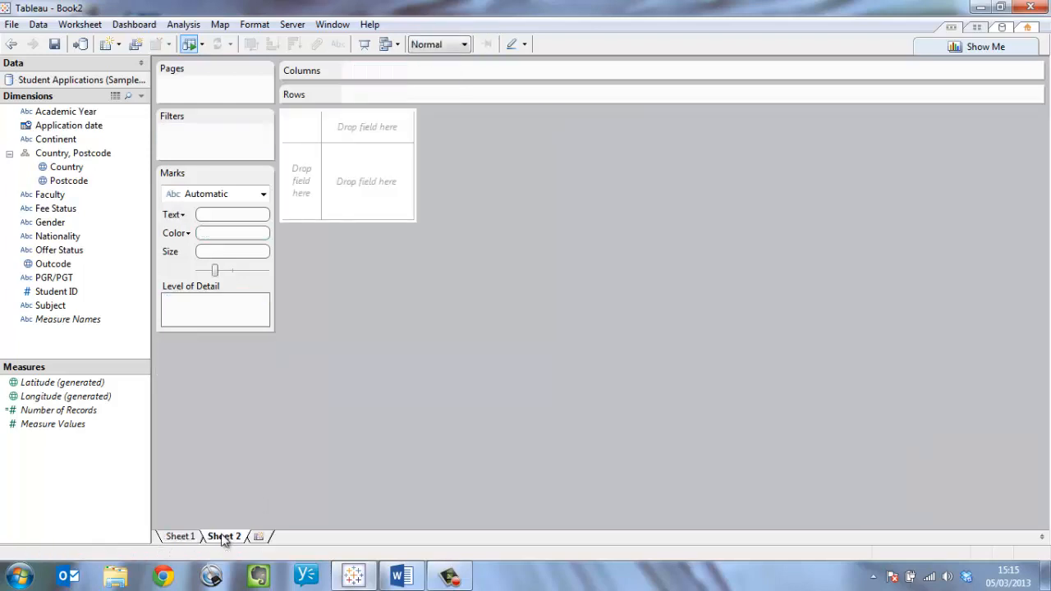
List the Outcode values as rows on the blank sheet, and take the field off again.
{"action": "left_click", "coordinate": [51, 264]}
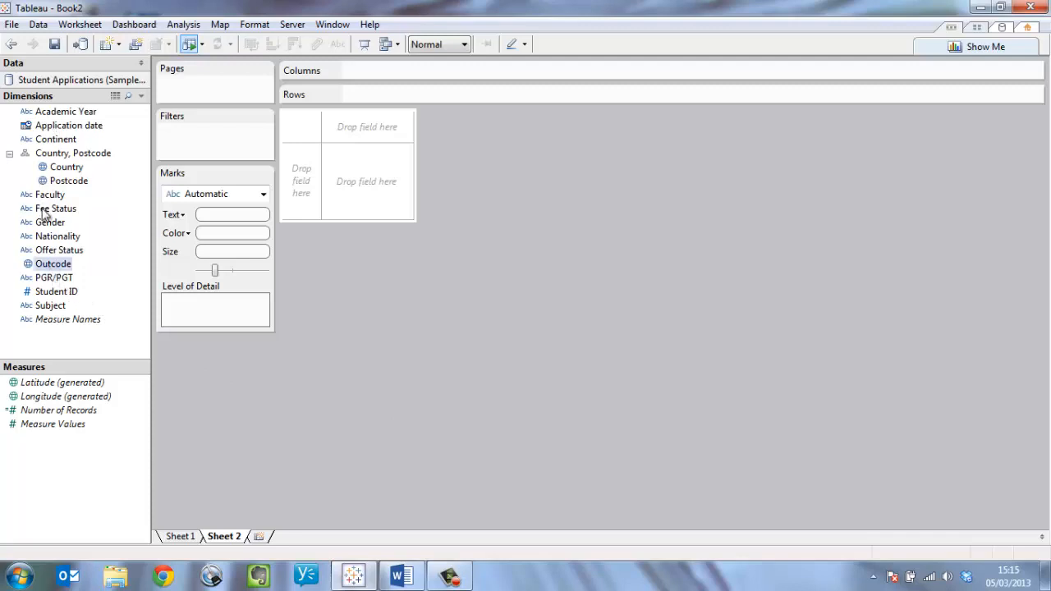
{"action": "left_click_drag", "start_coordinate": [54, 269], "coordinate": [417, 97]}
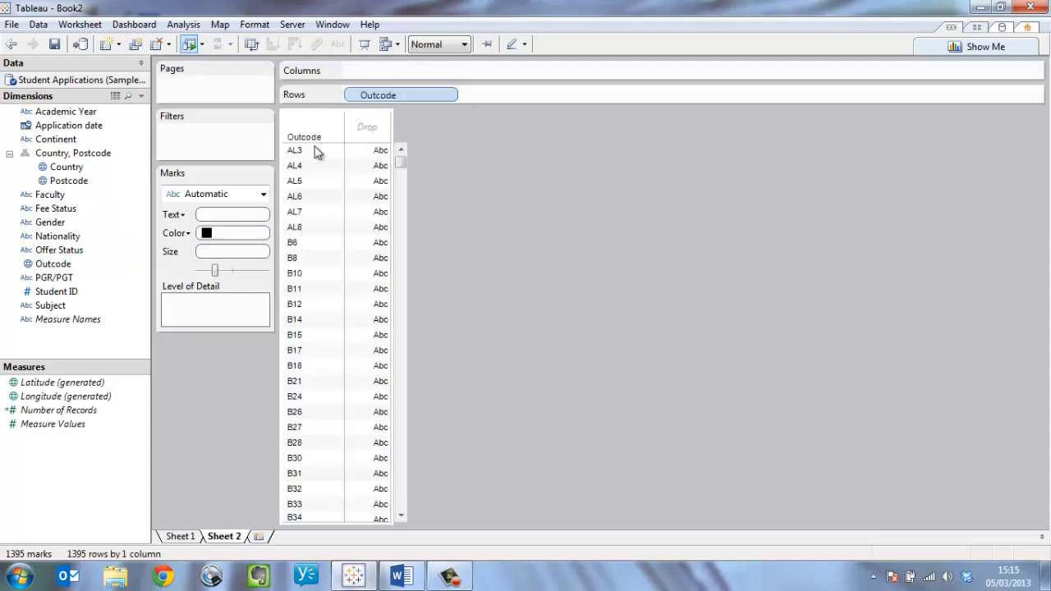
{"action": "left_click_drag", "start_coordinate": [404, 167], "coordinate": [493, 156]}
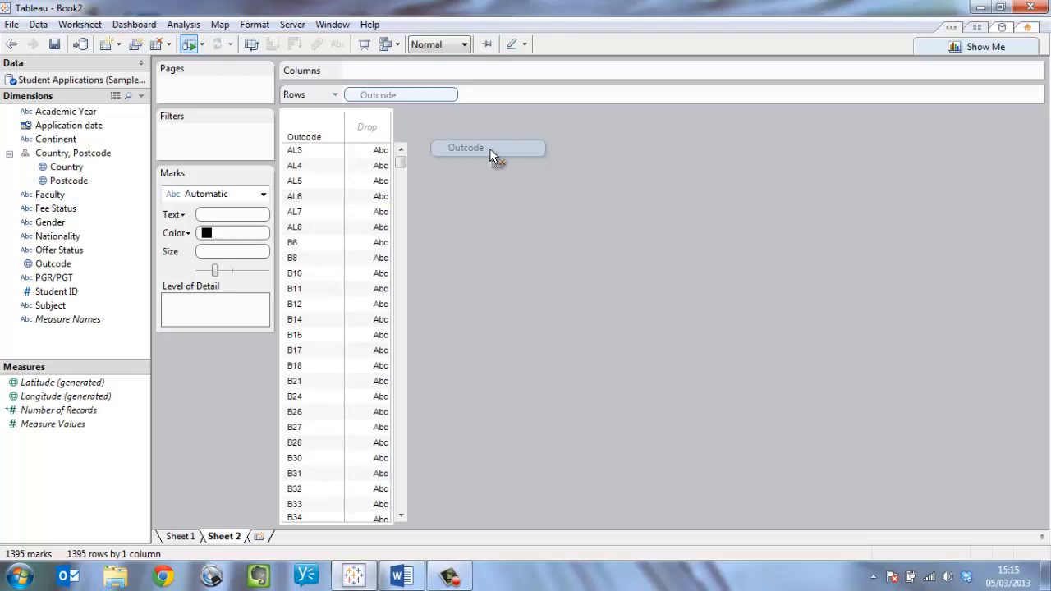
{"action": "left_click_drag", "start_coordinate": [490, 148], "coordinate": [492, 152]}
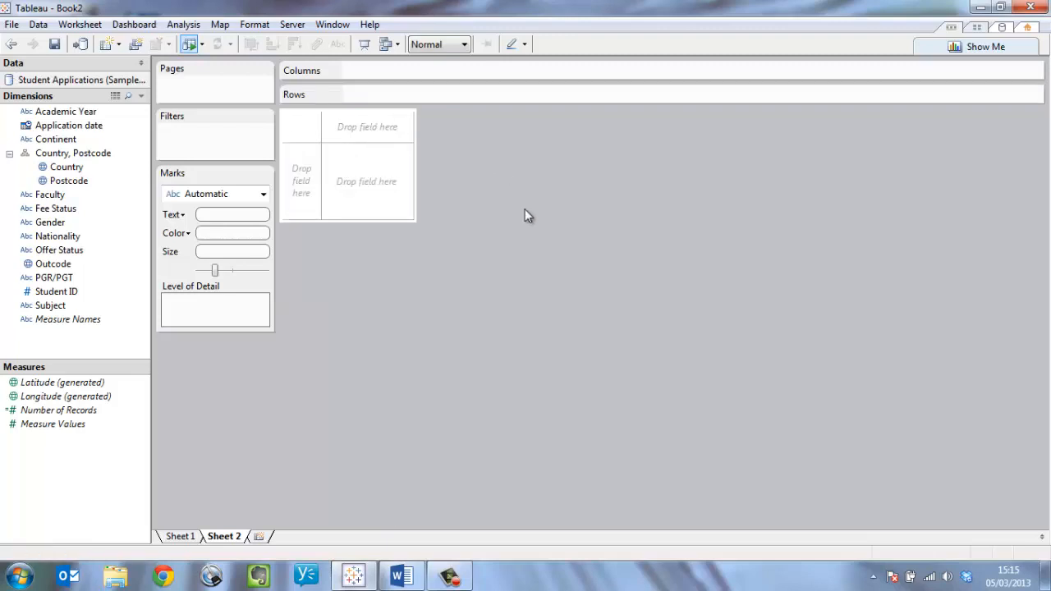
Plot the Outcode field on a map and size its points by Number of Records with a large mark size.
{"action": "double_click", "coordinate": [52, 265]}
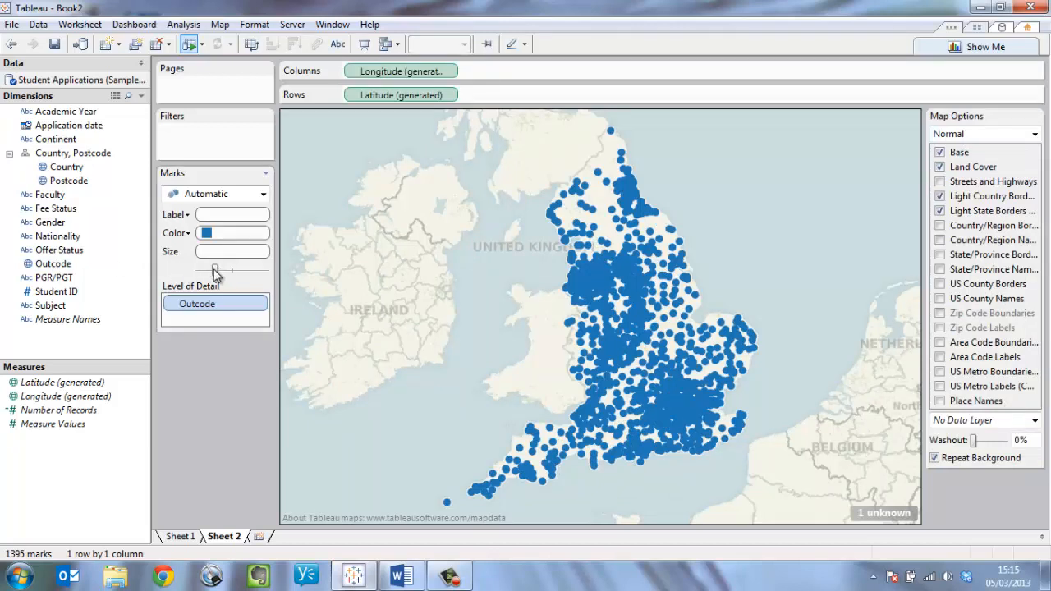
{"action": "left_click_drag", "start_coordinate": [60, 409], "coordinate": [257, 271]}
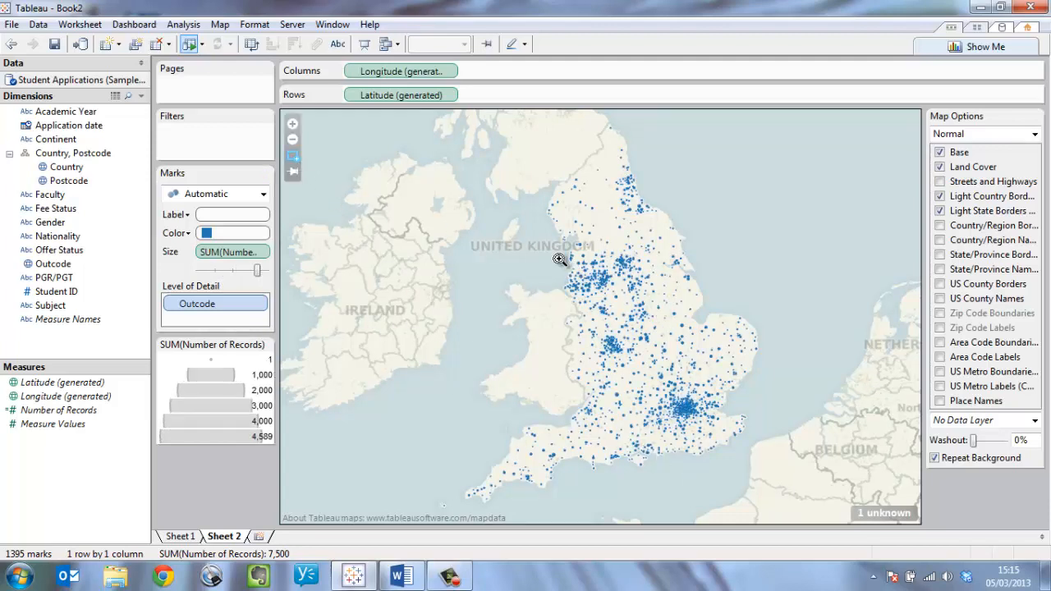
Set the outcode points to the maximum mark size for the London area.
{"action": "left_click_drag", "start_coordinate": [558, 258], "coordinate": [625, 317]}
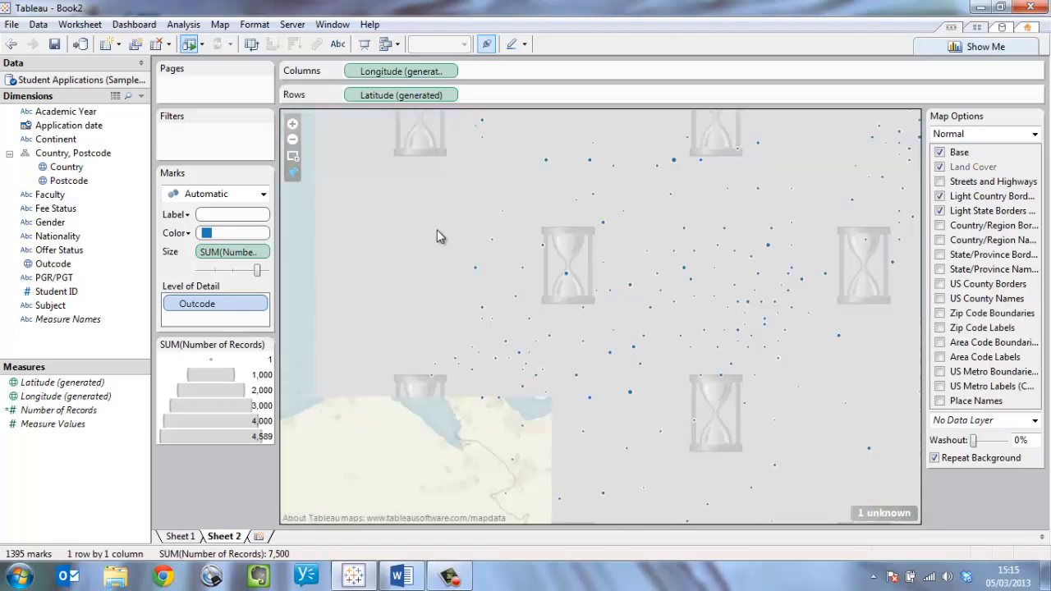
{"action": "left_click", "coordinate": [294, 158]}
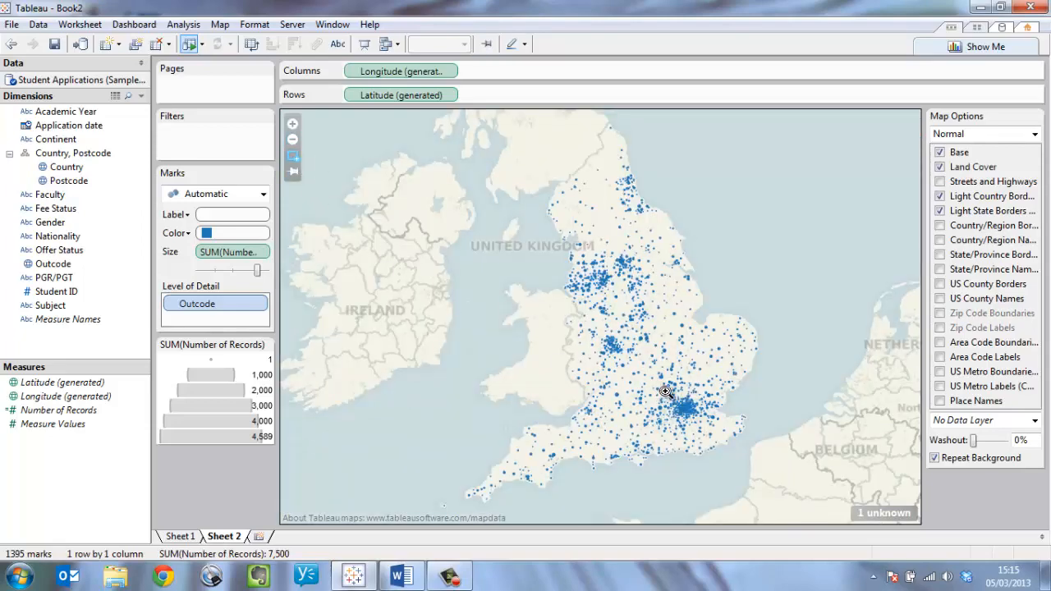
{"action": "left_click_drag", "start_coordinate": [665, 391], "coordinate": [703, 425]}
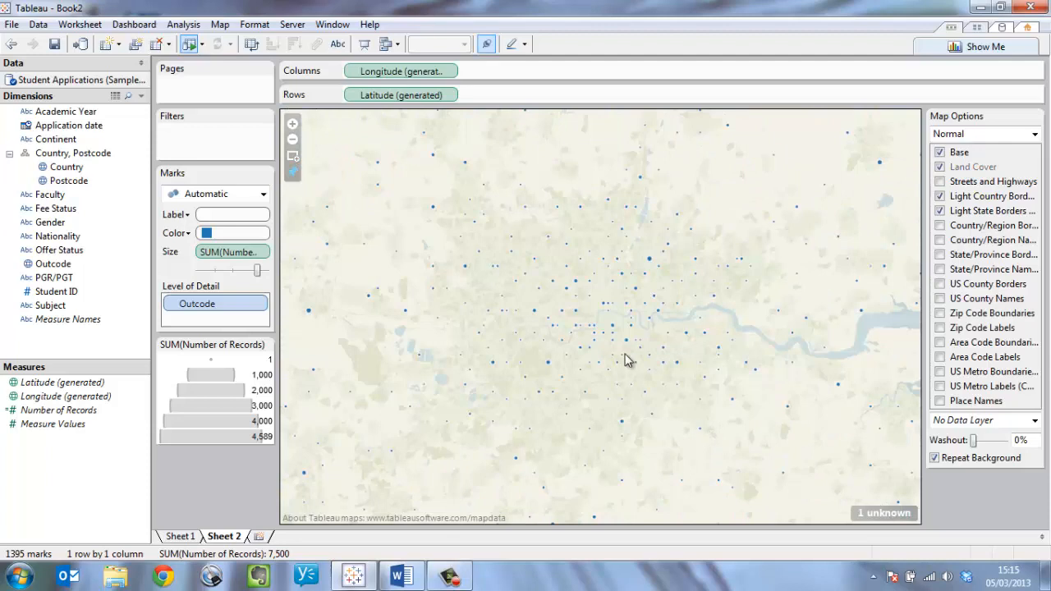
{"action": "left_click_drag", "start_coordinate": [256, 269], "coordinate": [266, 271]}
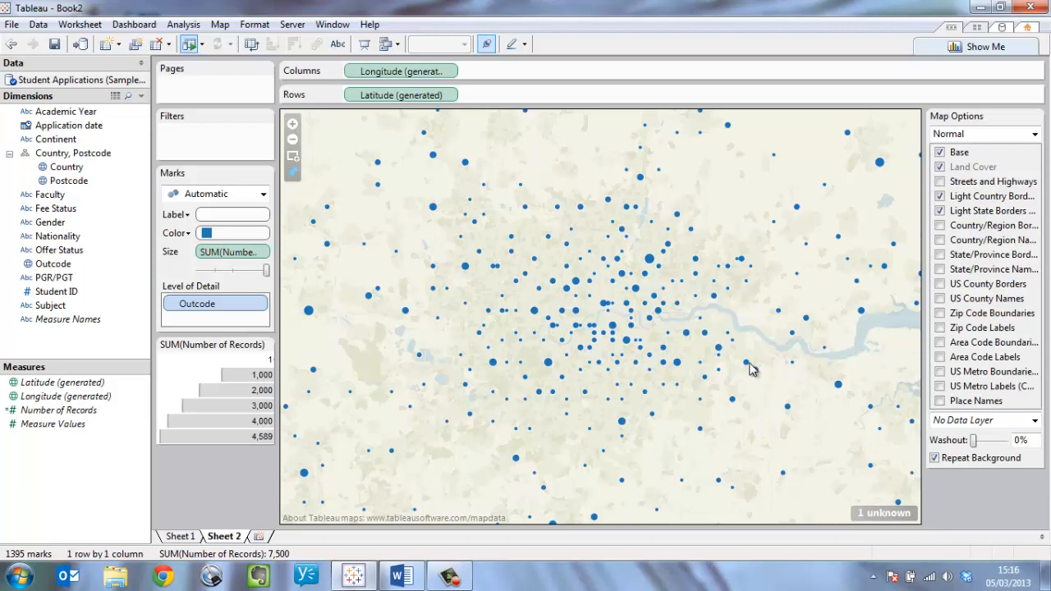
Look up the geocoding options available for the map.
{"action": "left_click", "coordinate": [221, 24]}
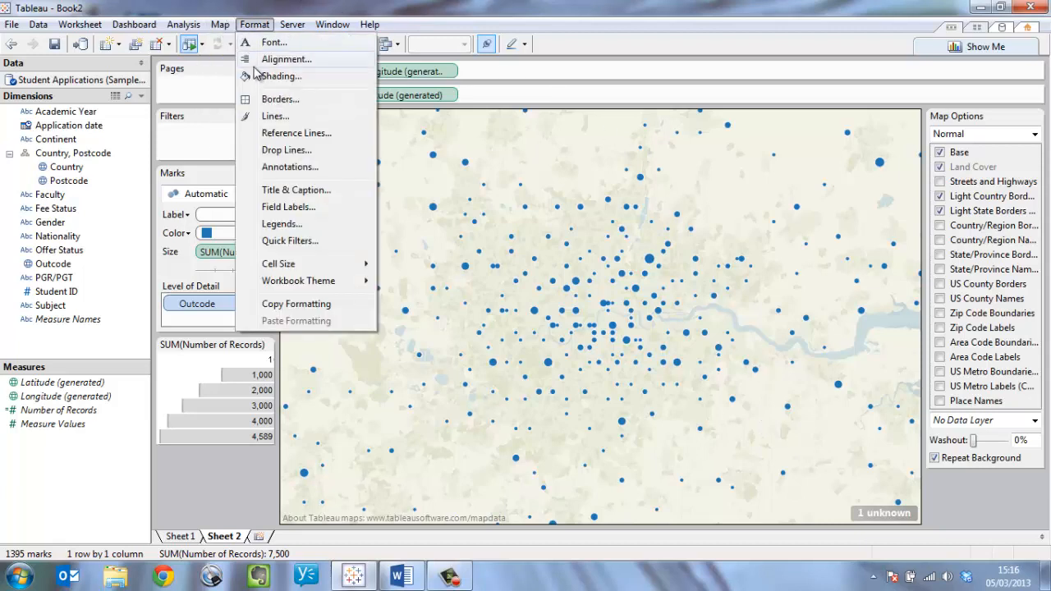
{"action": "mouse_move", "coordinate": [240, 78]}
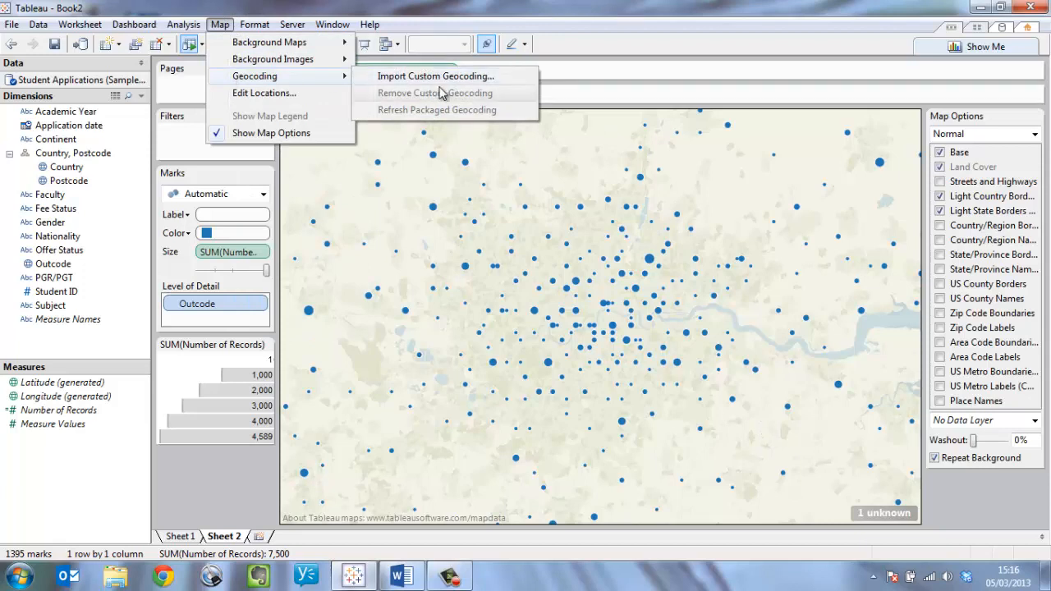